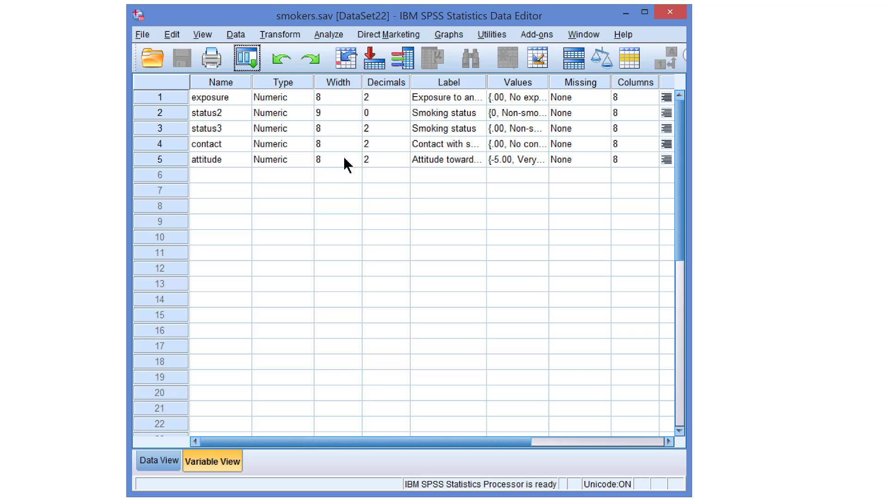
left_click(240, 98)
left_click(244, 147)
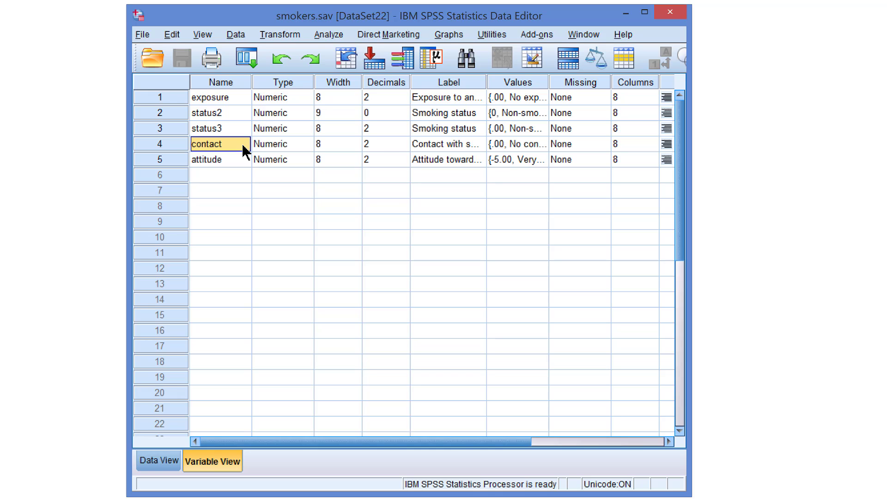
left_click(241, 162)
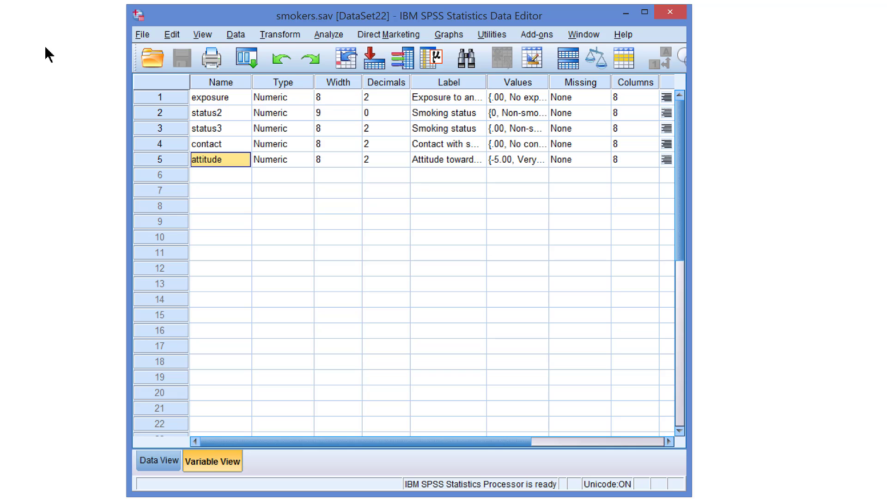
left_click(240, 99)
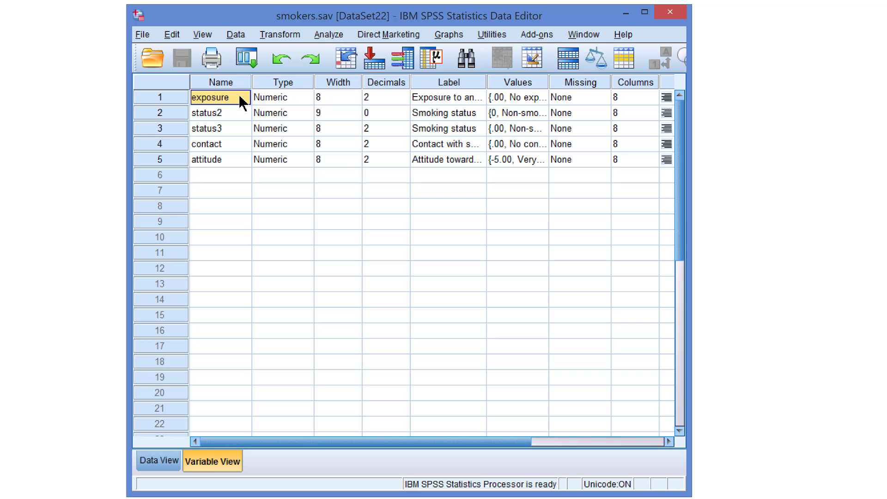
Step: Start a Frequencies analysis and request the mean as the central tendency statistic
left_click(328, 35)
mouse_move(429, 70)
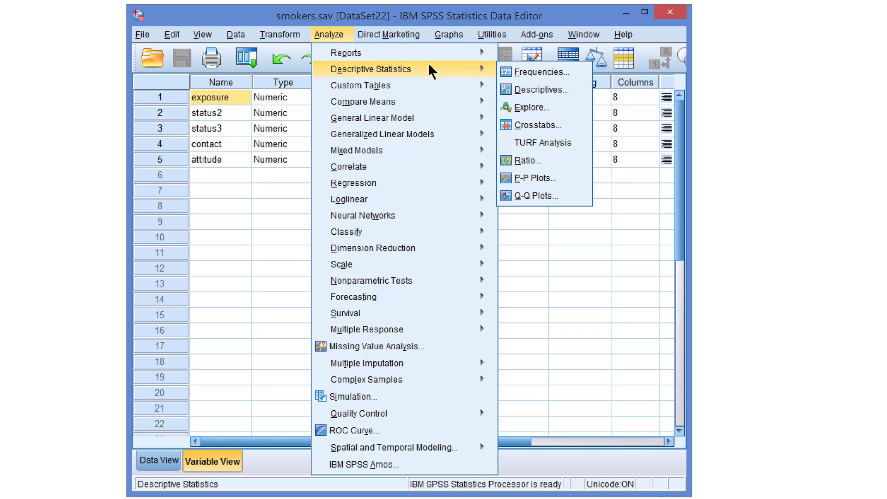
left_click(531, 72)
left_click(583, 92)
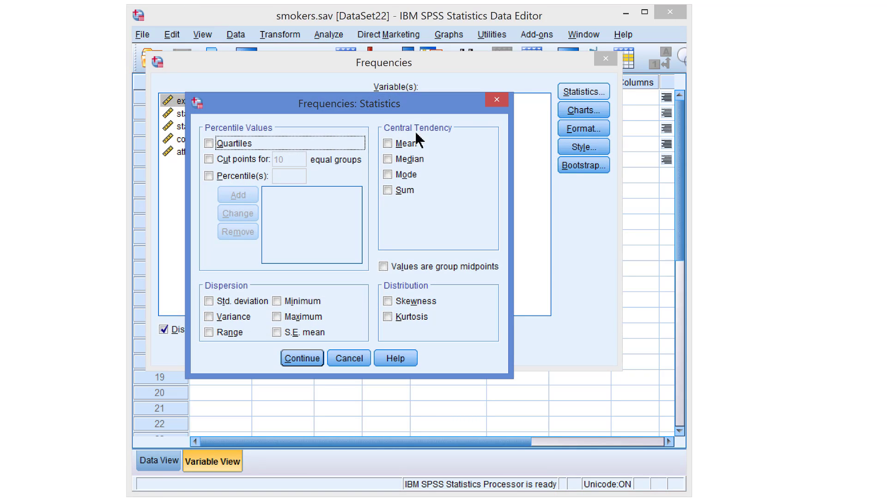
left_click(388, 144)
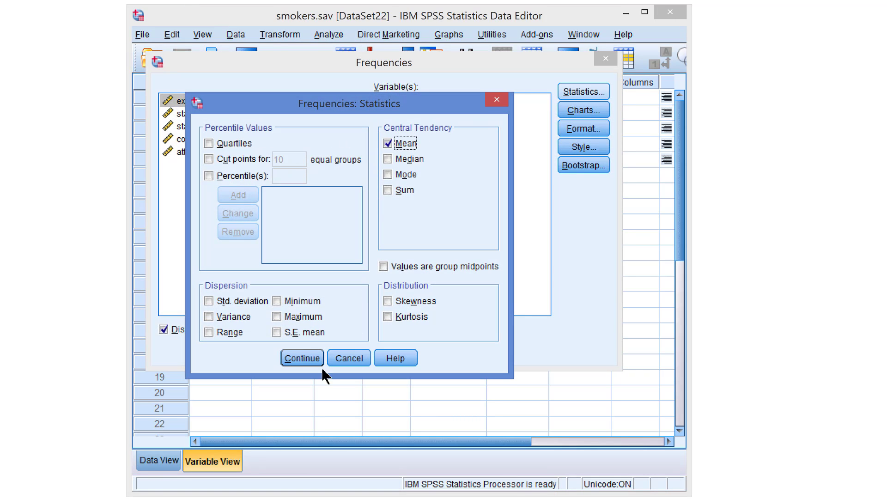
left_click(302, 358)
Step: Analyze exposure and contact without frequency tables, pasting the Frequencies command as syntax and running it
left_click(361, 197)
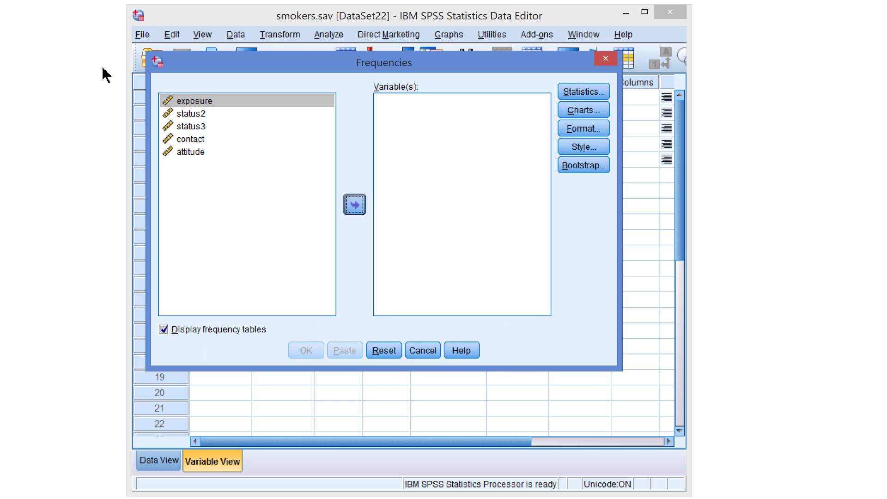
left_click(193, 128)
left_click(354, 204)
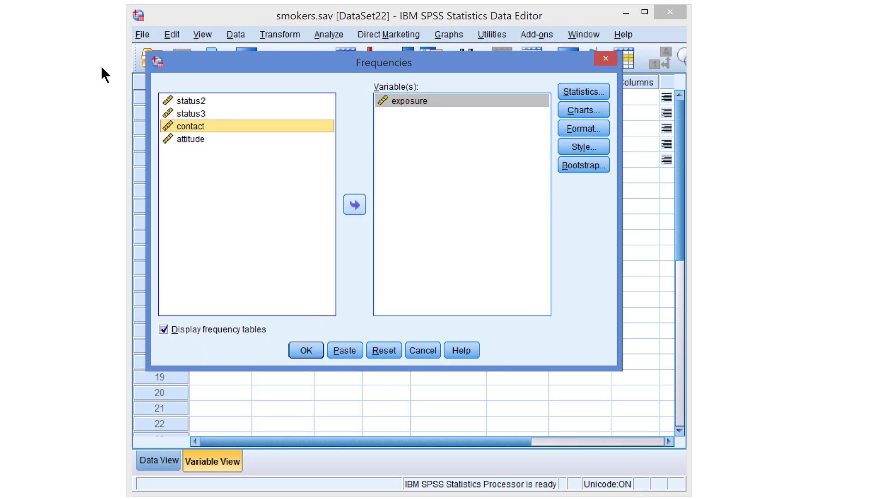
left_click(219, 330)
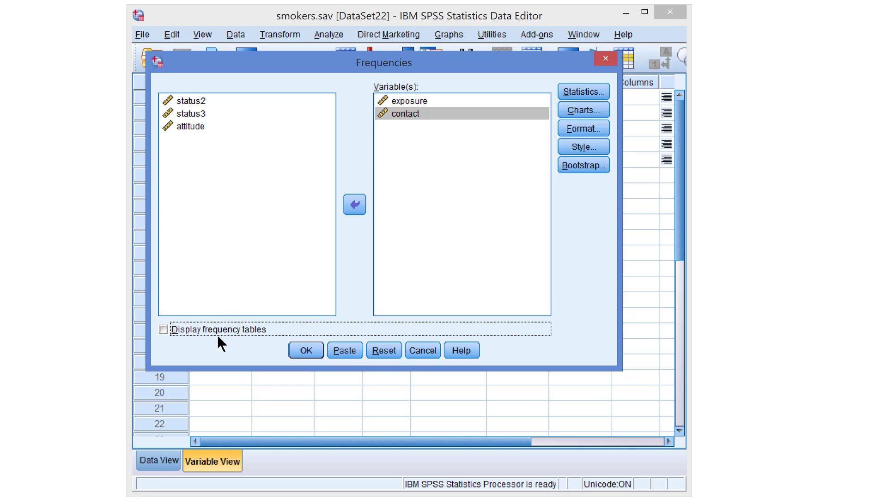
left_click(344, 350)
left_click(503, 74)
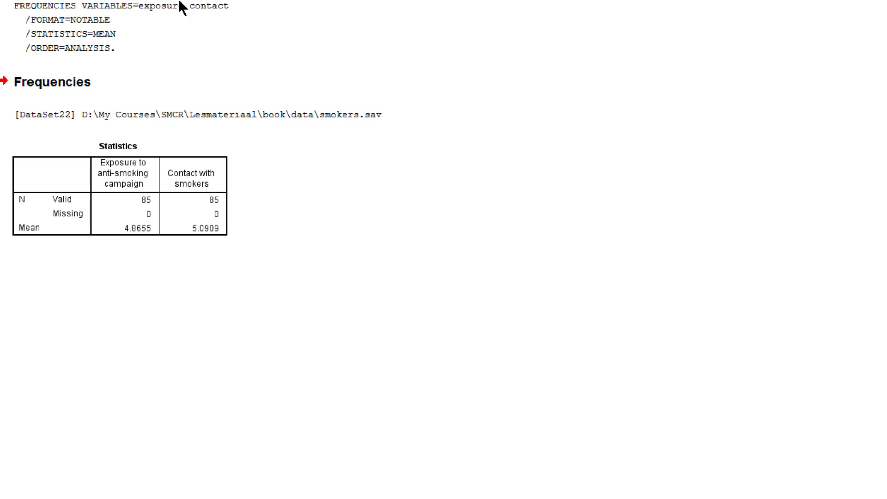
Step: Set up the computed variable exposure_c as exposure - 4.8655 and paste the command into the syntax
left_click(2, 0)
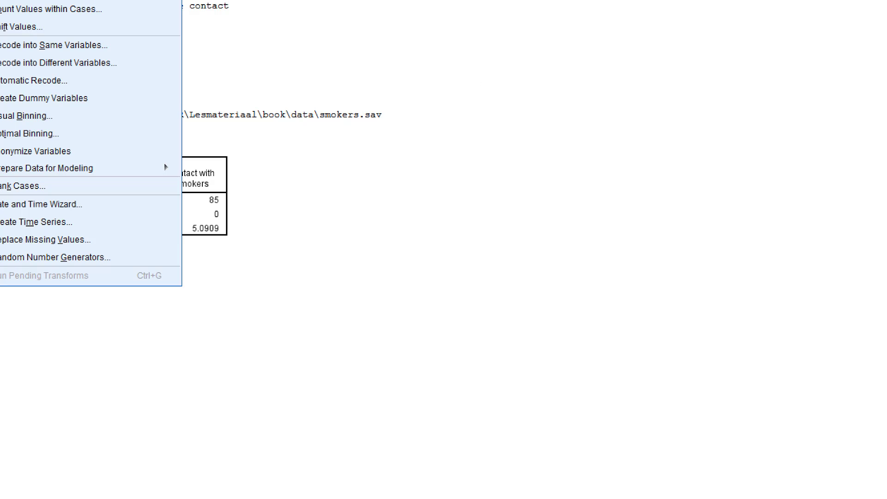
left_click(19, 0)
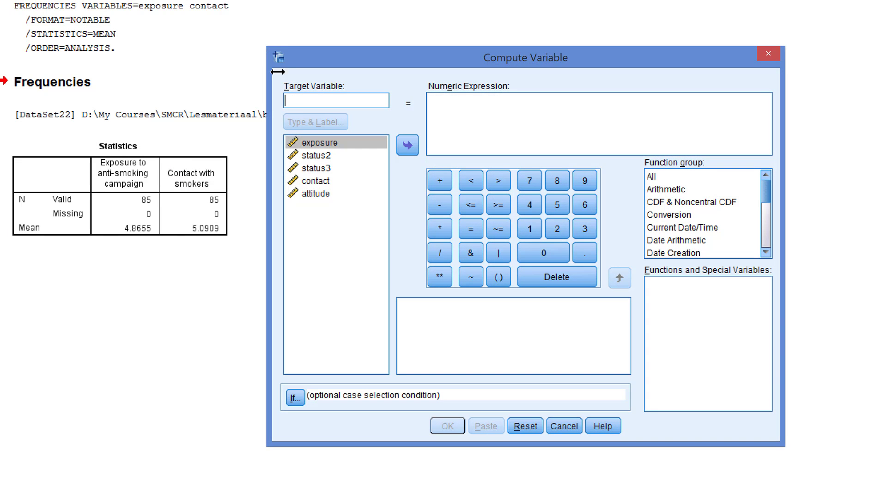
left_click(322, 100)
type("exposu")
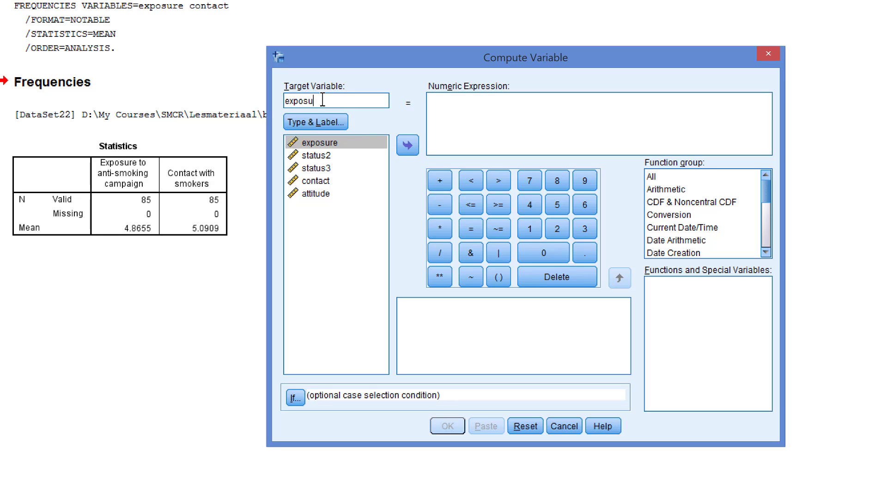
type("re_c")
left_click(408, 147)
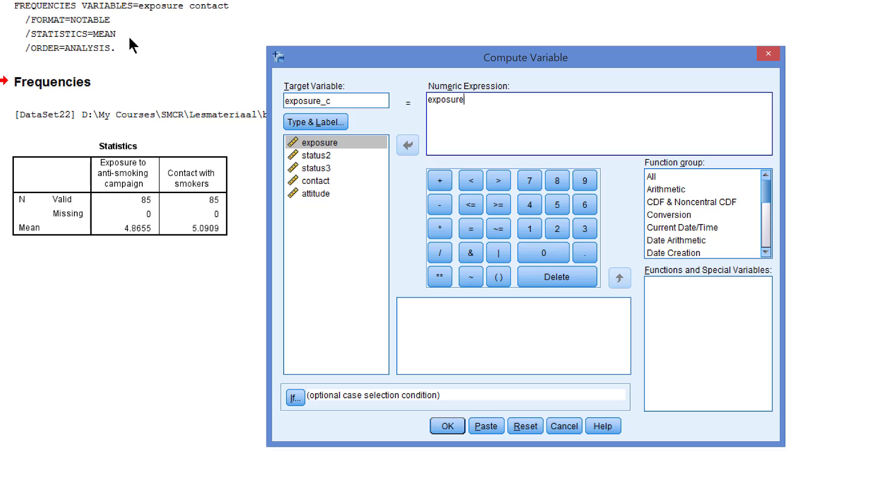
left_click(439, 205)
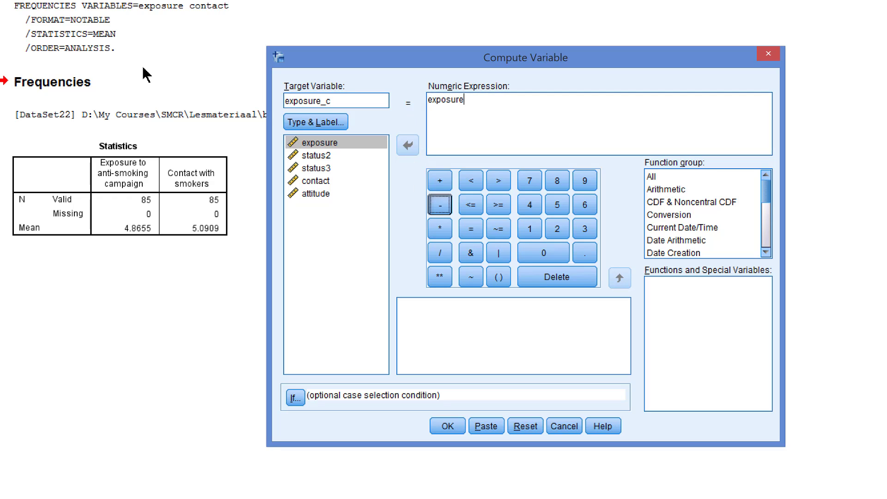
type("4.8655")
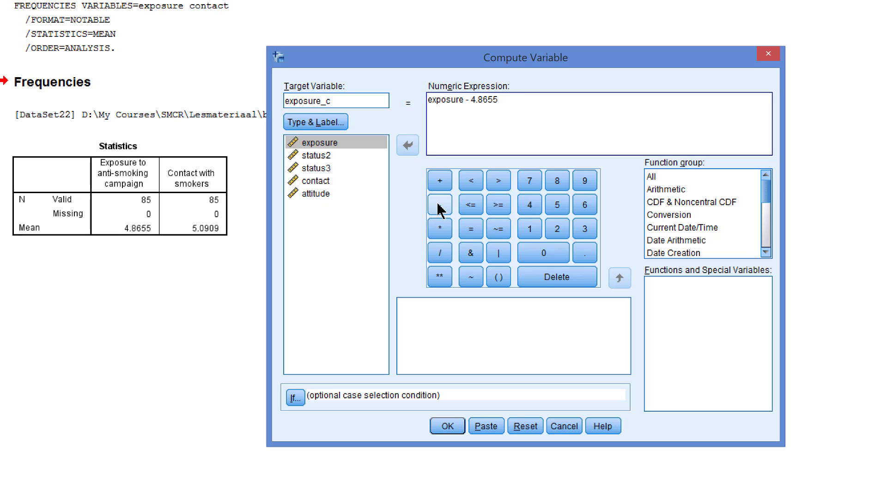
left_click(486, 423)
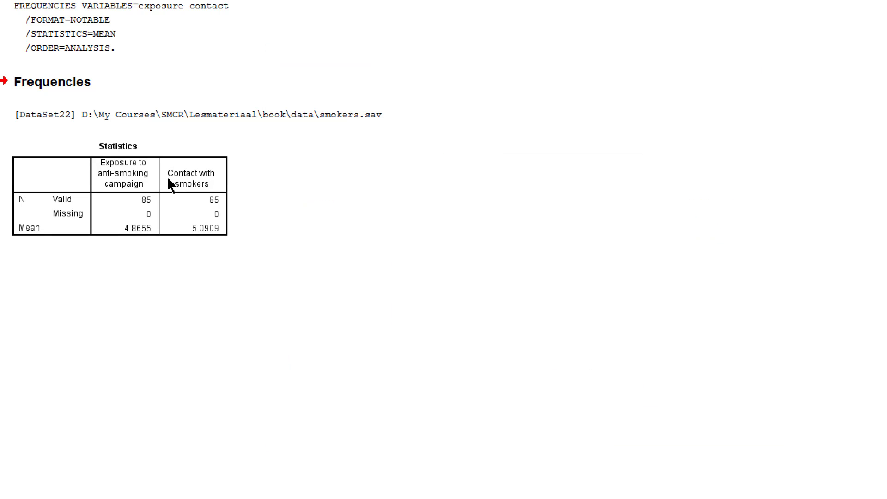
Step: Reset the Compute Variable settings, define contact_c as contact - 5.0909, and paste the command into the syntax
left_click(22, 0)
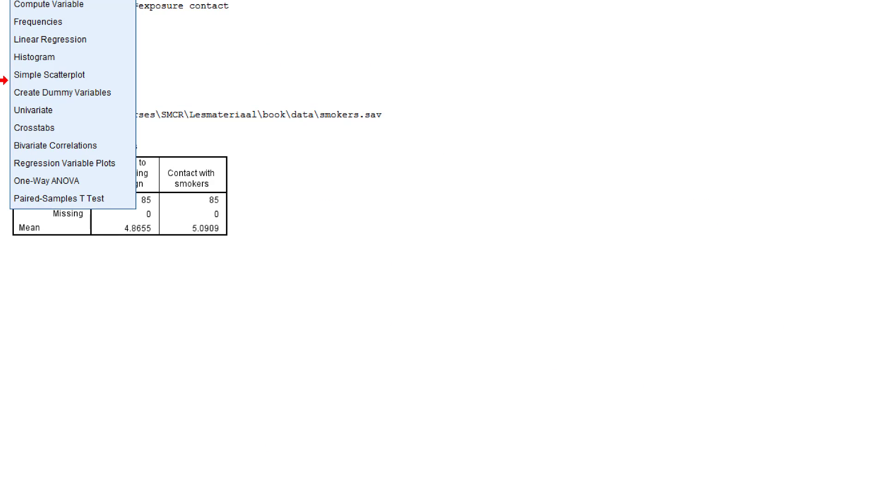
left_click(49, 4)
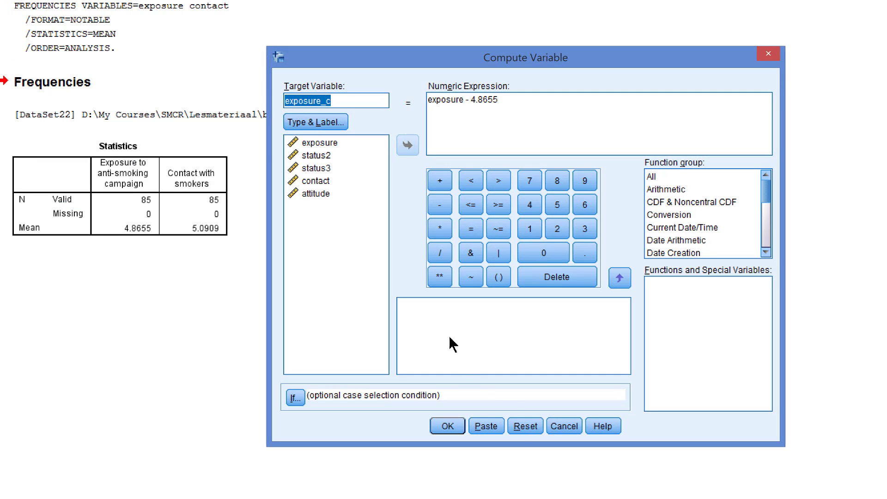
left_click(519, 427)
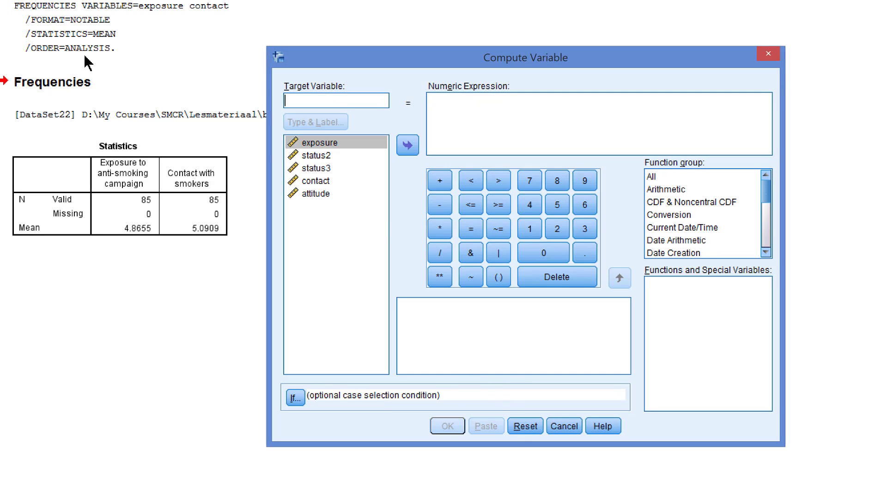
left_click(370, 180)
left_click(407, 146)
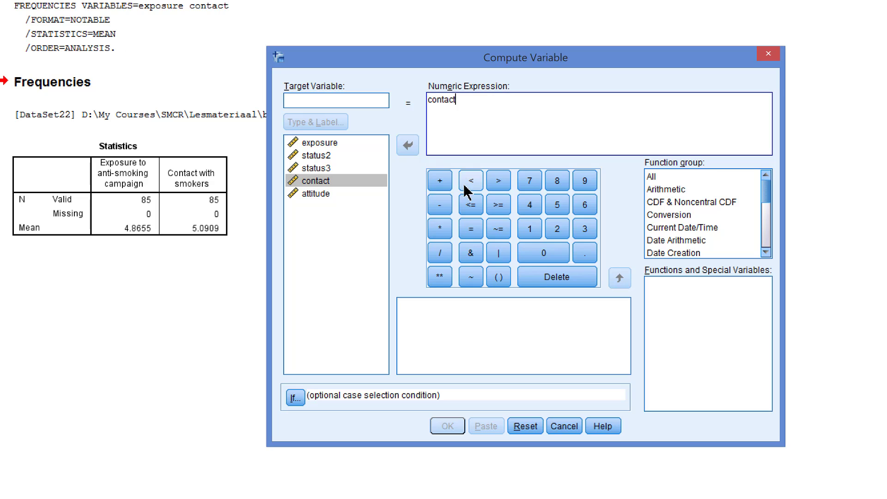
left_click(439, 204)
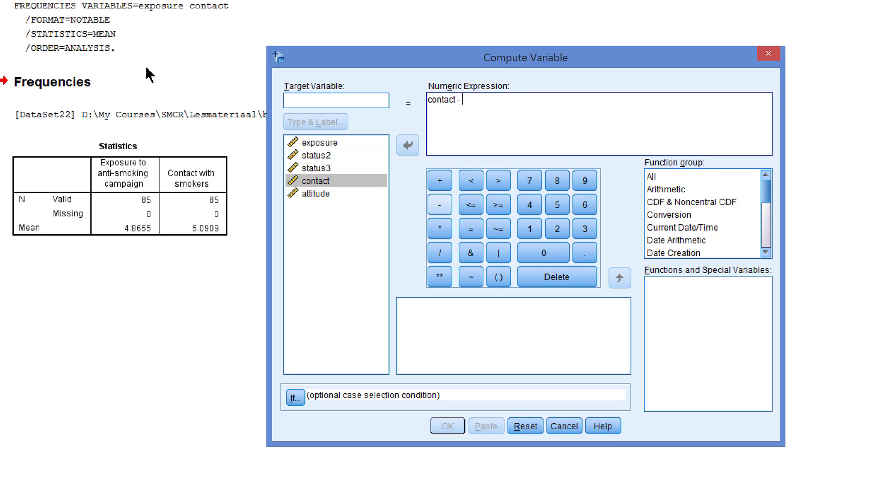
type("5.0909")
left_click(321, 98)
type("contac")
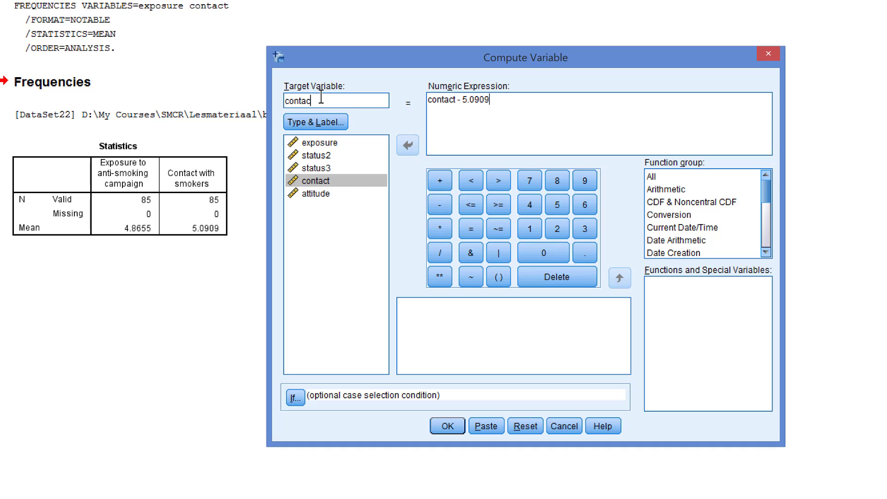
type("t_c")
left_click(485, 425)
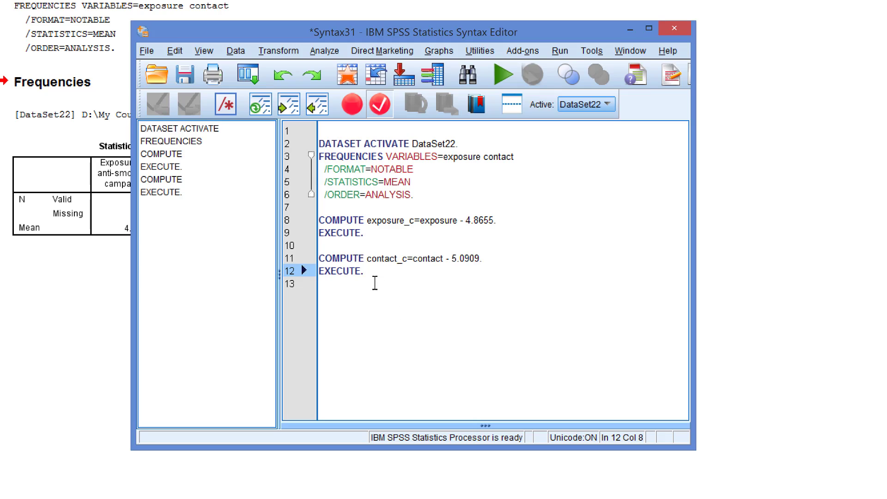
Step: Run the COMPUTE commands for exposure_c and contact_c from the syntax and return to the dataset's variable list
left_click_drag(365, 271, 320, 222)
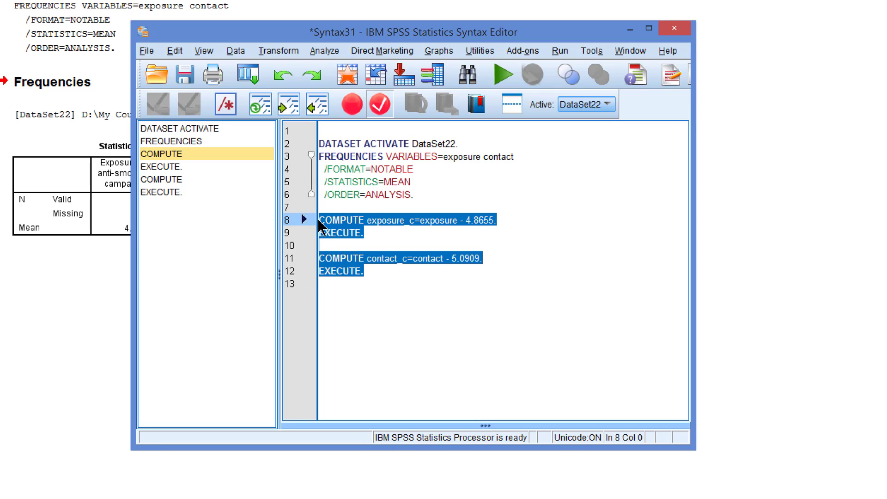
left_click(503, 74)
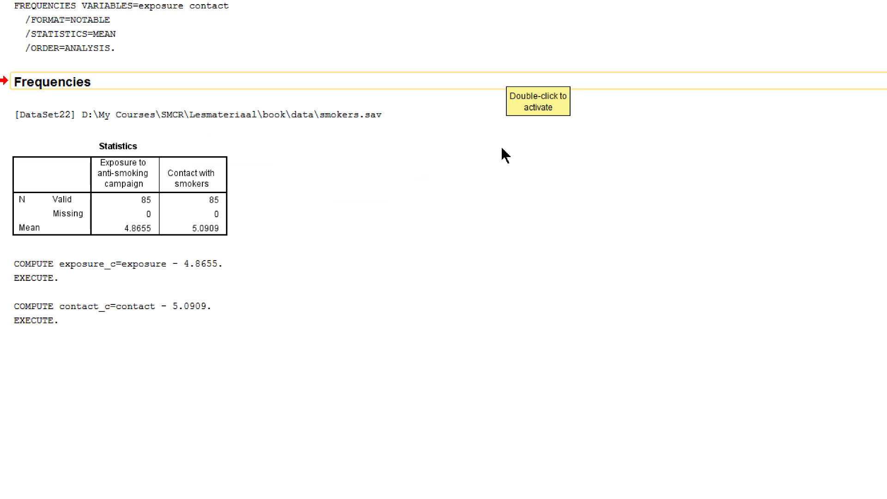
left_click(340, 497)
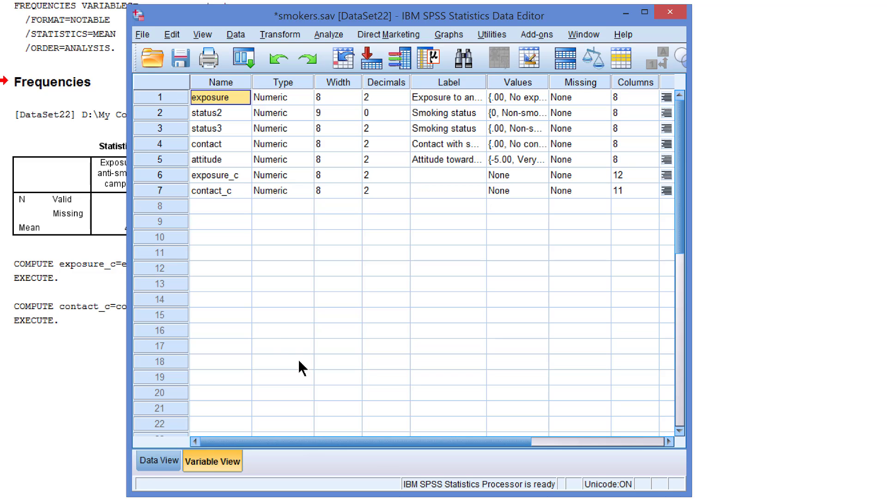
Step: Reset the Compute Variable settings, define expo_contact_c as exposure_c * contact_c, and paste the command into the syntax
left_click(279, 35)
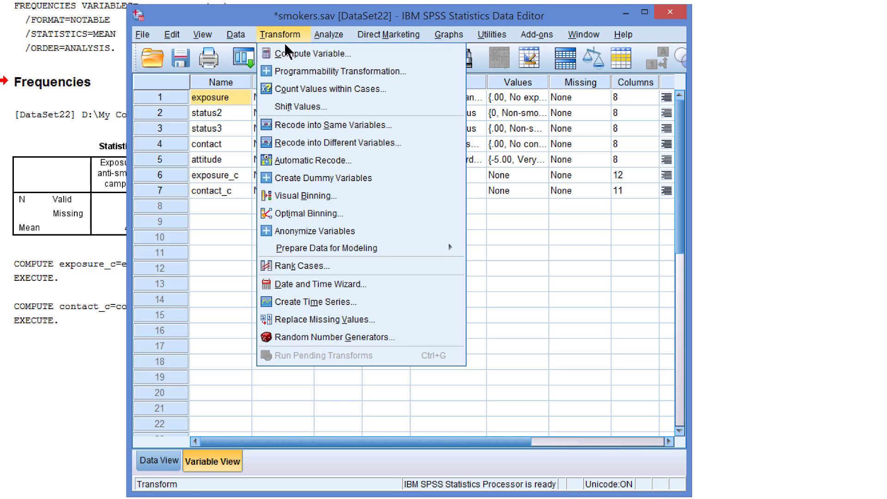
left_click(346, 54)
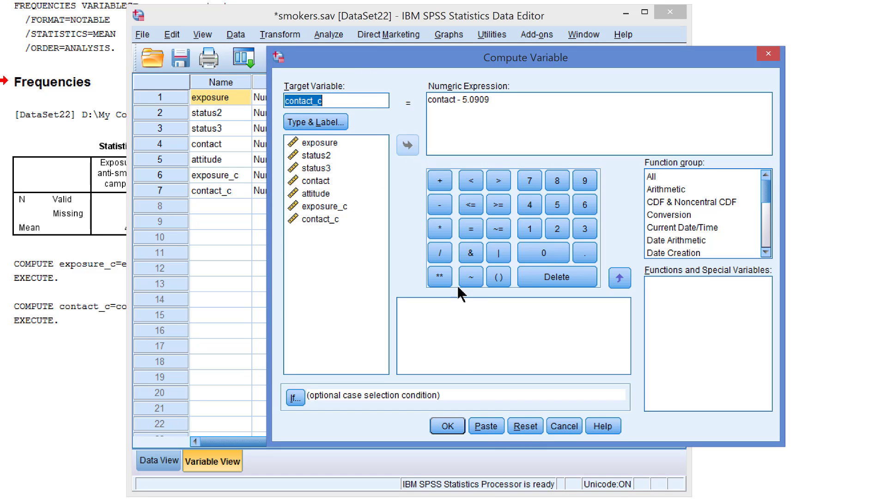
left_click(526, 425)
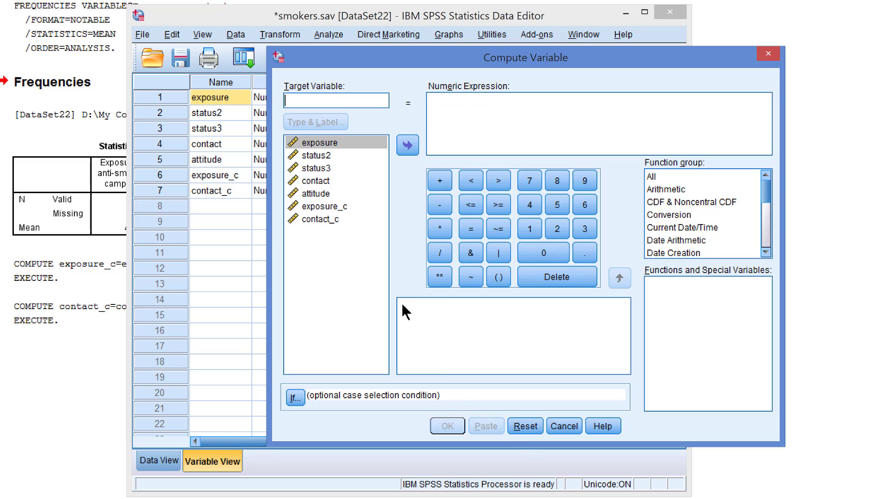
left_click(291, 99)
type("expo")
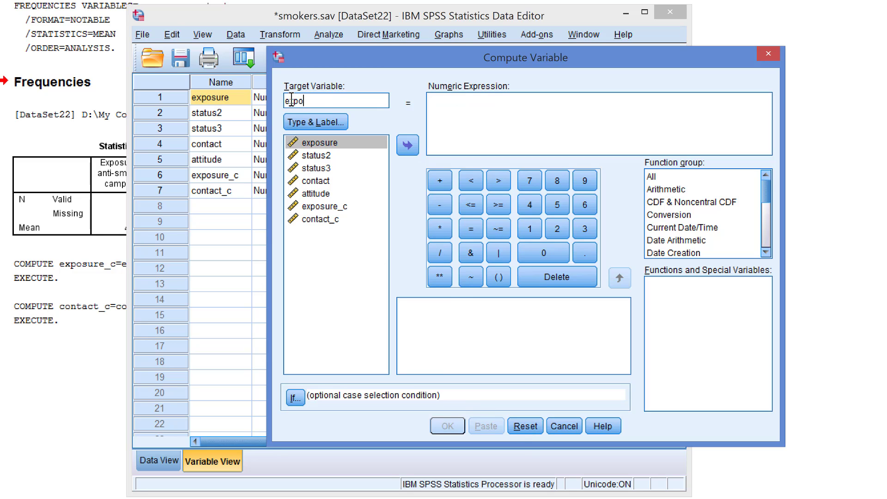
type("_contact_c")
left_click(338, 207)
double_click(339, 206)
left_click(440, 228)
left_click(320, 219)
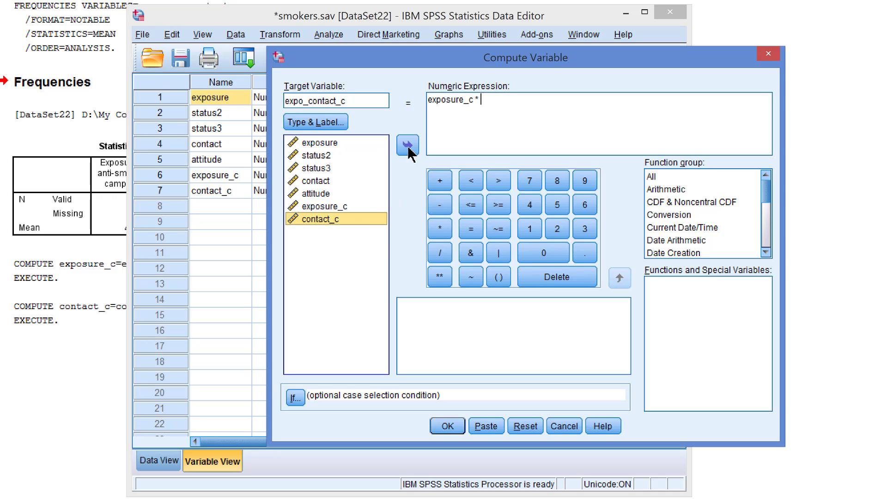
left_click(408, 145)
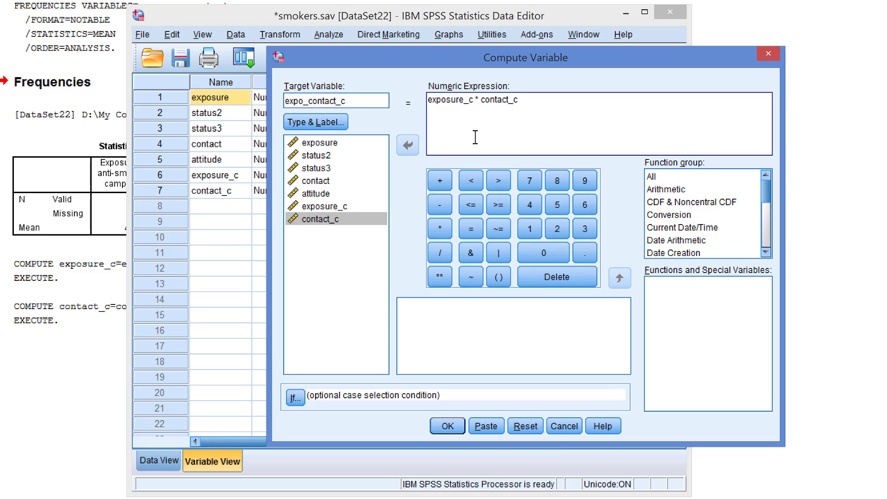
left_click(484, 426)
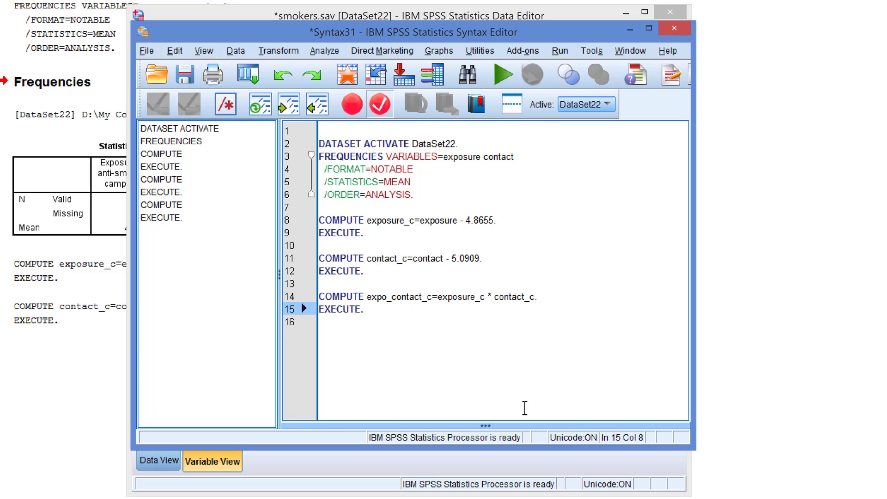
Step: Run the COMPUTE command for expo_contact_c from the syntax and return to the dataset's variable list
left_click_drag(394, 305, 319, 283)
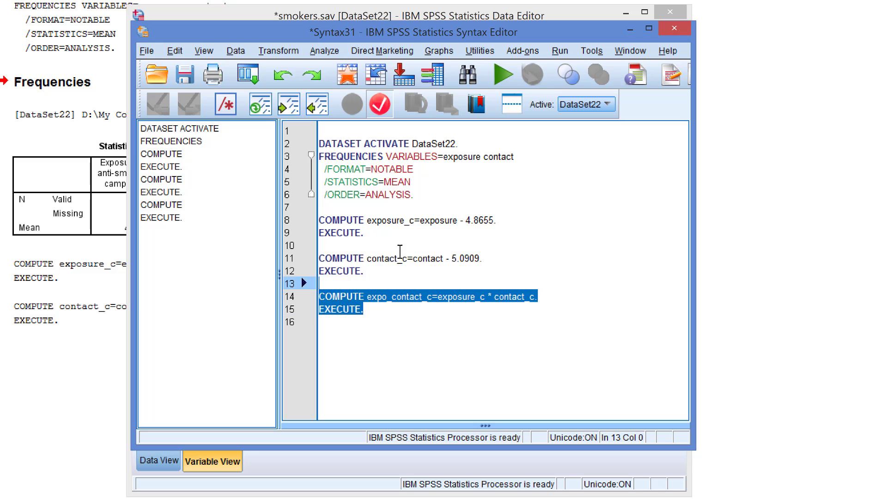
key("ctrl+r")
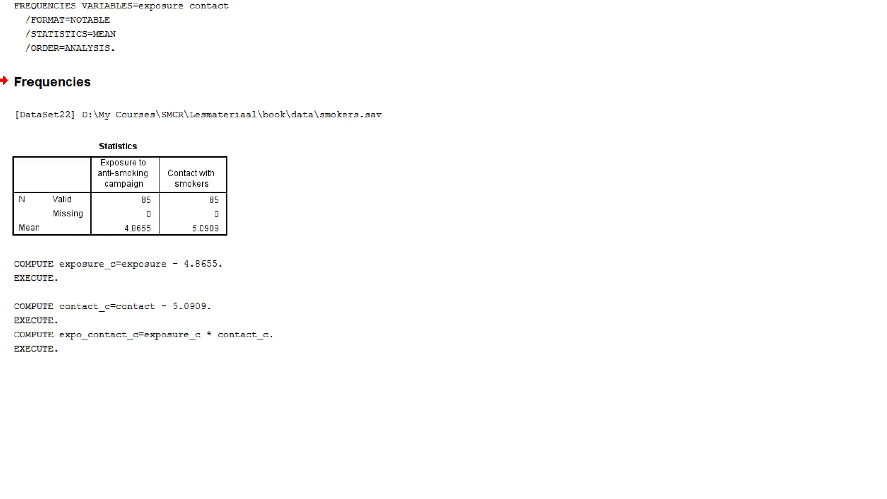
key("alt+Tab")
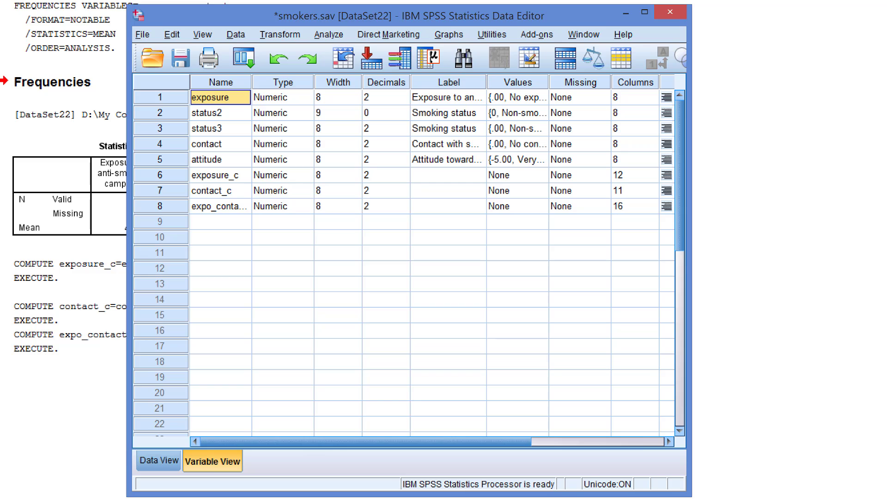
Step: Set up a linear regression with attitude as dependent and exposure_c, contact_c and expo_contact_c as independent variables
left_click(331, 38)
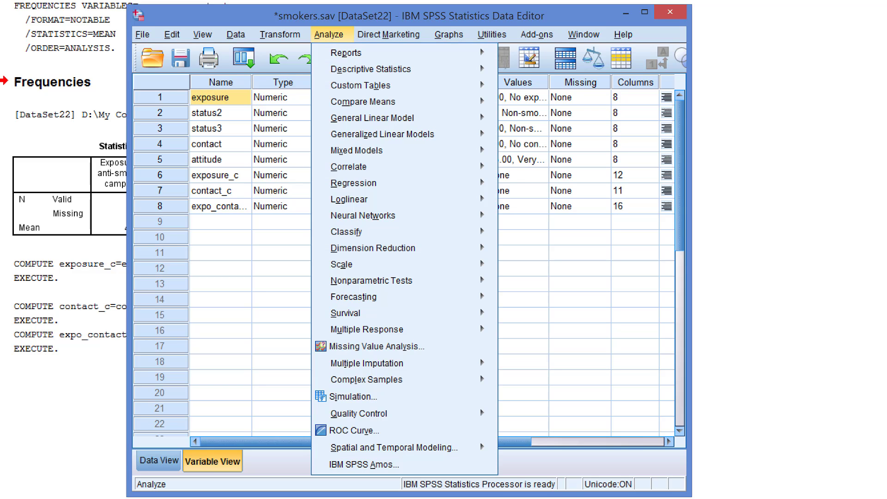
mouse_move(392, 188)
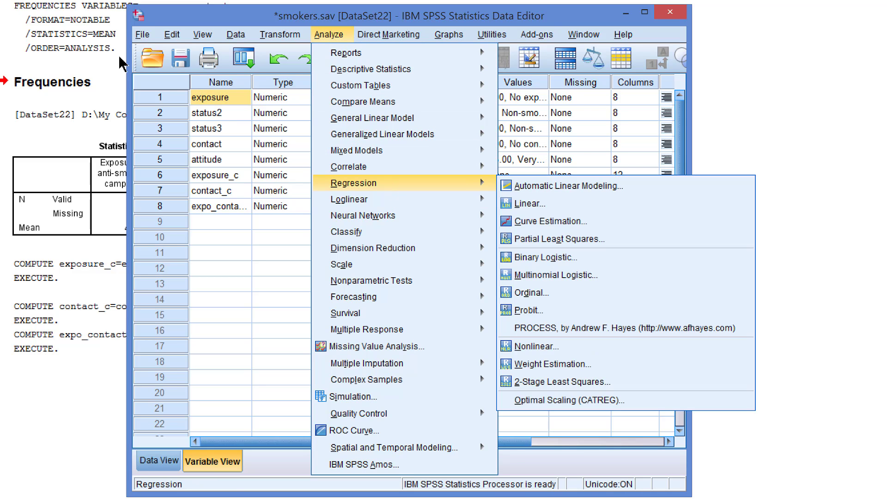
left_click(552, 201)
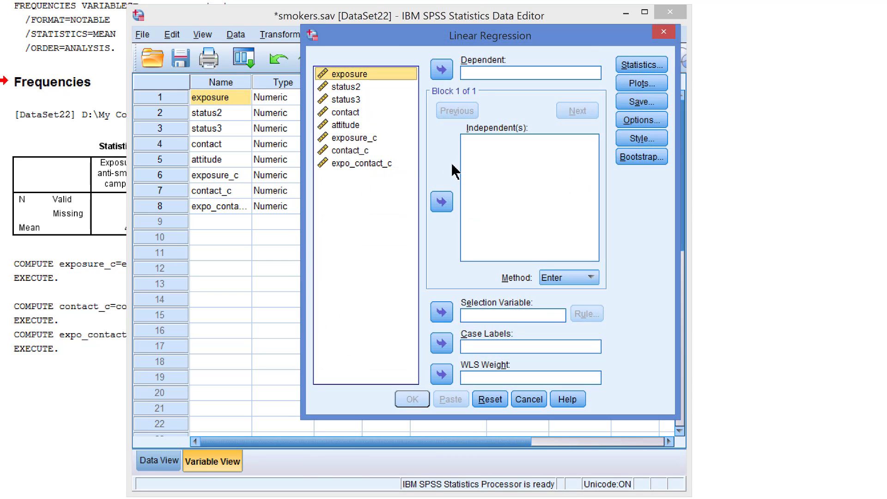
left_click(345, 124)
left_click(441, 69)
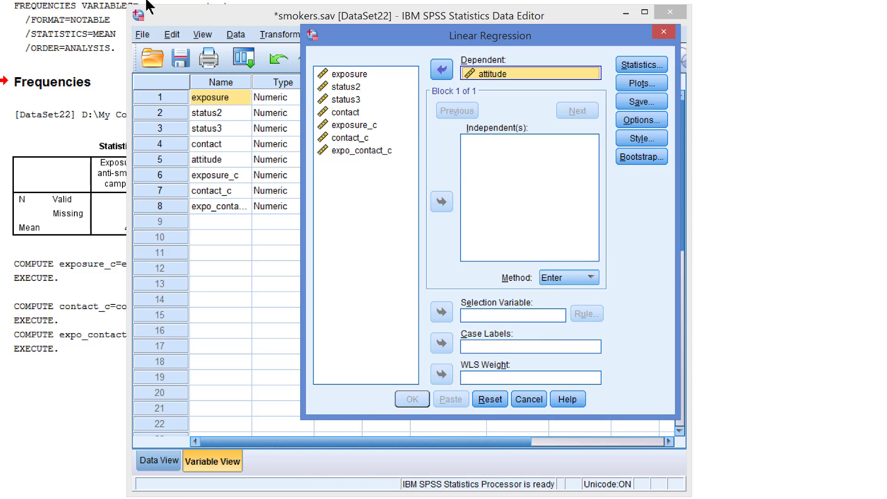
left_click(366, 125)
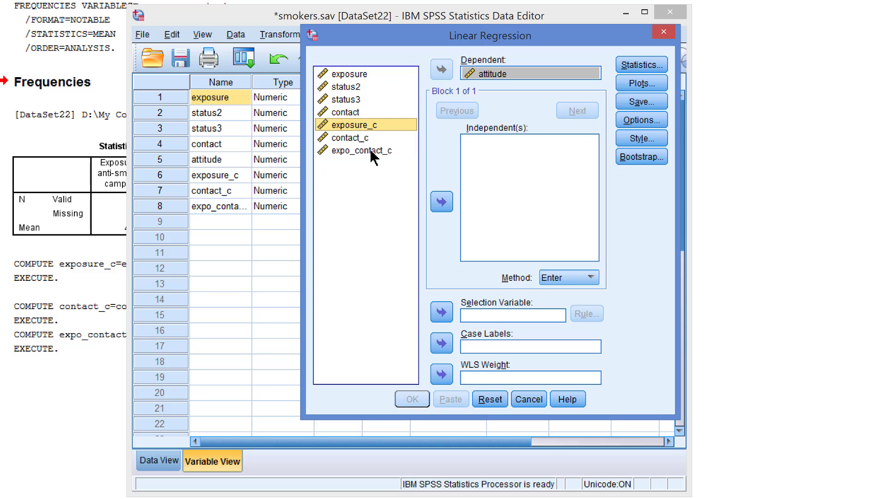
left_click(373, 151, "shift")
left_click(442, 208)
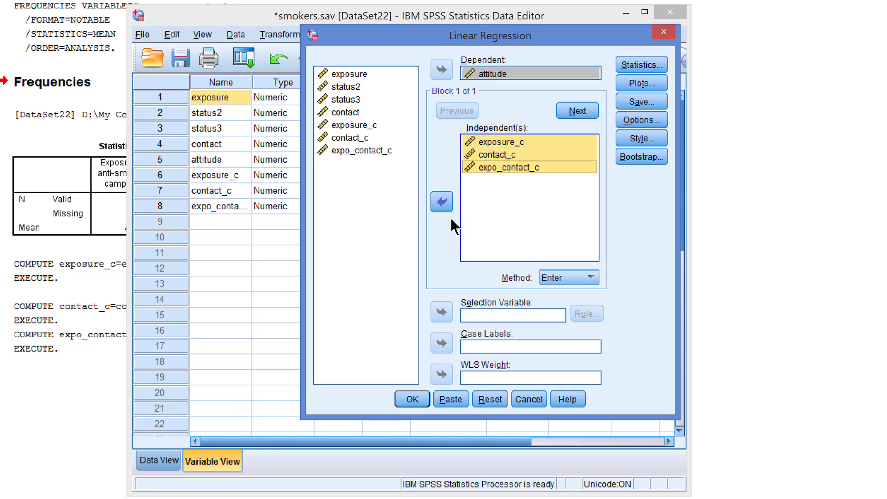
Step: Add confidence intervals and descriptives to the regression statistics and paste the regression command into the syntax
left_click(646, 65)
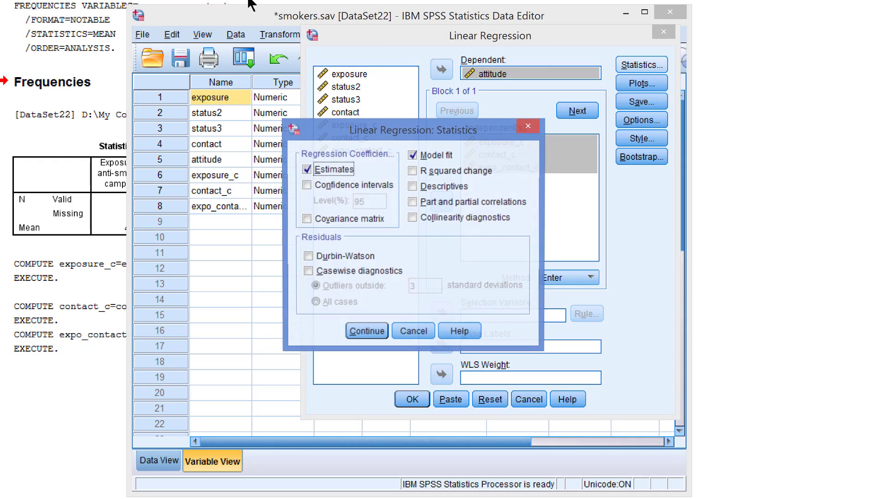
left_click(328, 185)
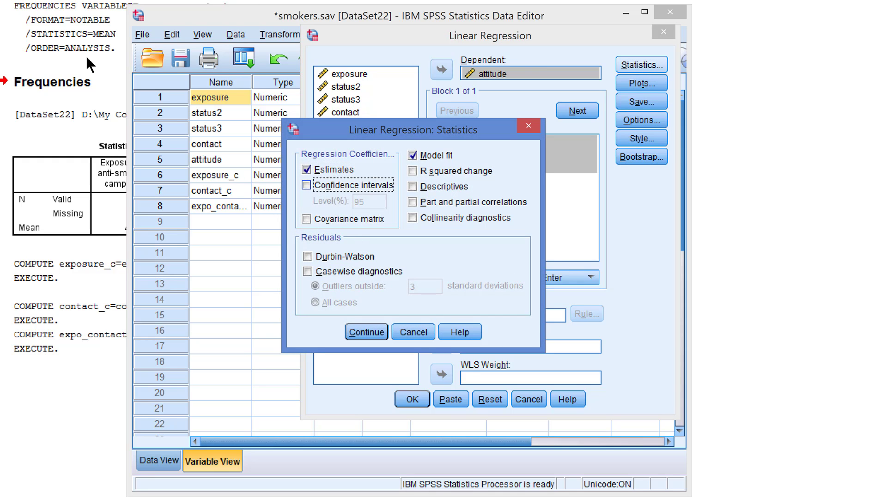
left_click(436, 190)
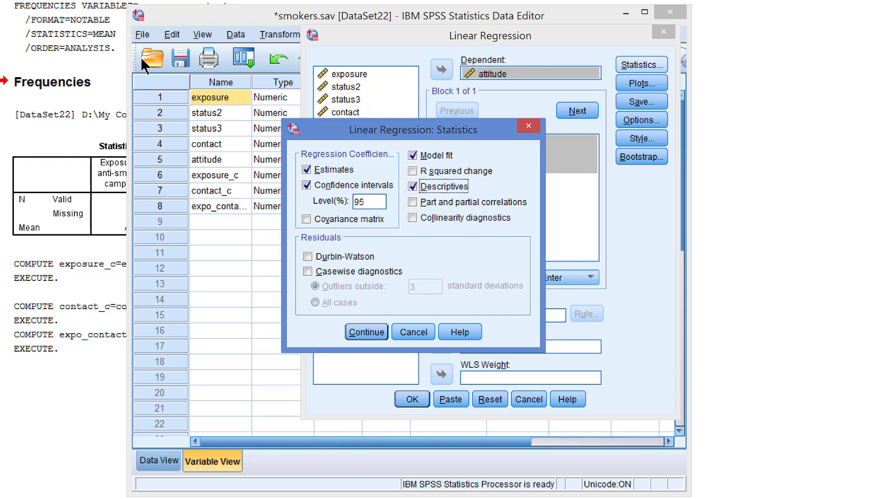
left_click(367, 332)
left_click(444, 399)
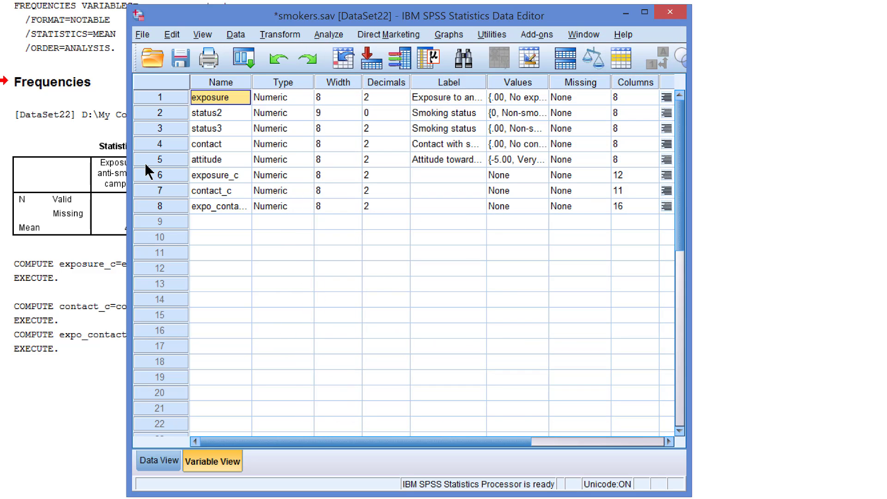